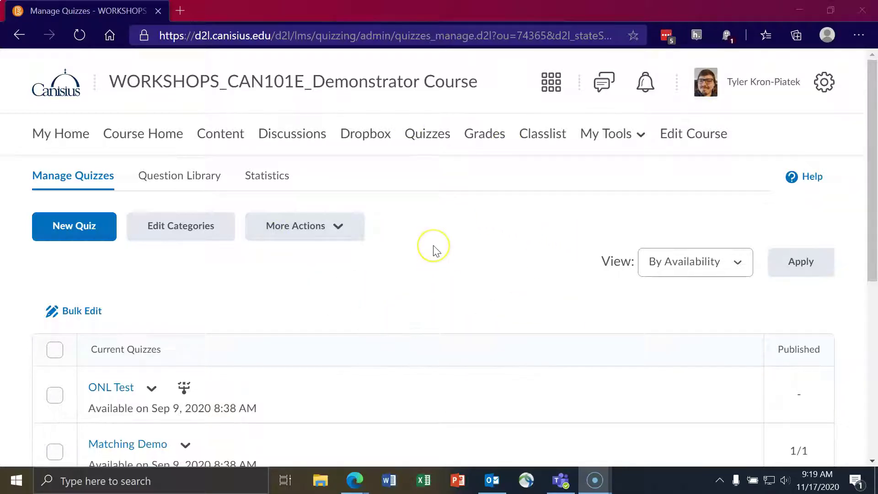
Start a quiz copy with Copying Quizzes Quiz as the source and name the new quiz Quiz 2
click(315, 228)
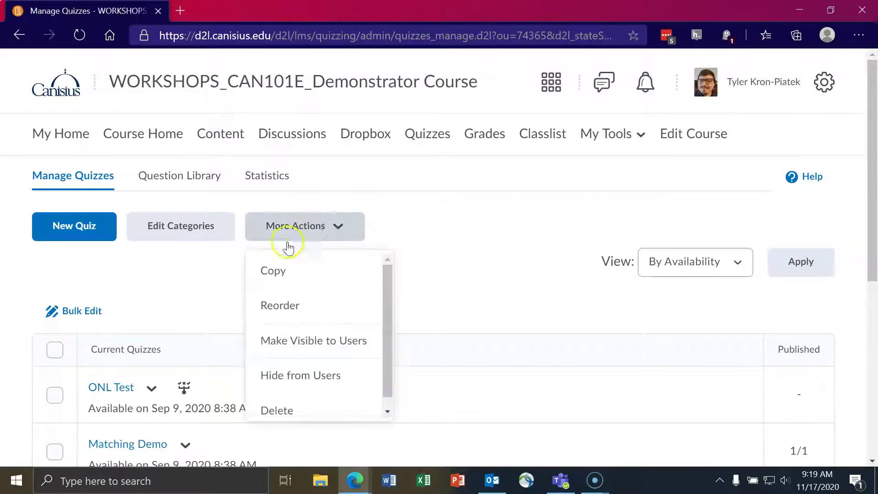
click(282, 276)
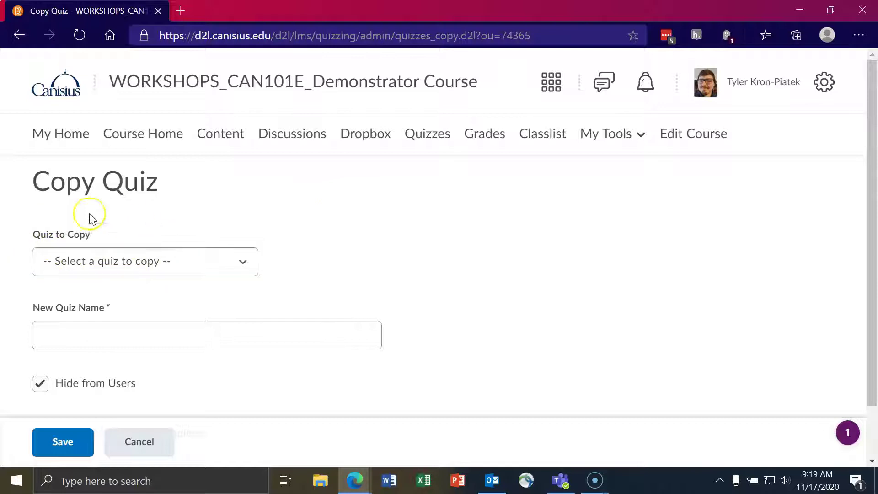
click(216, 263)
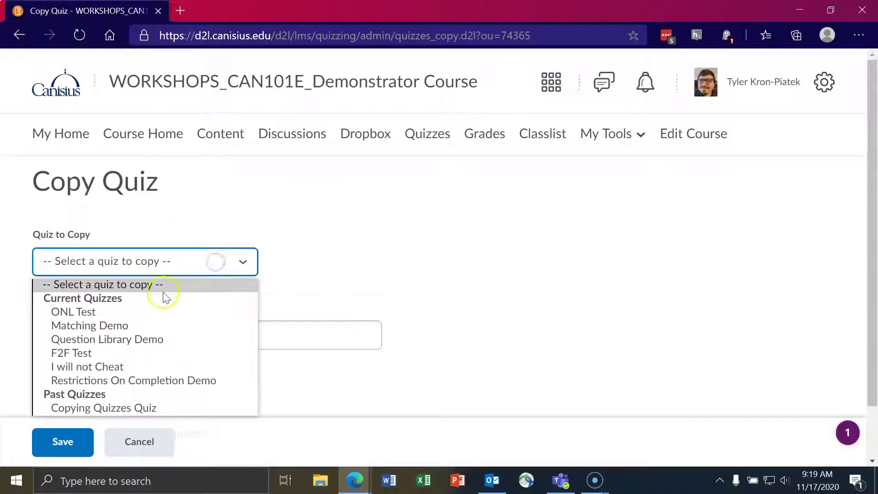
click(125, 410)
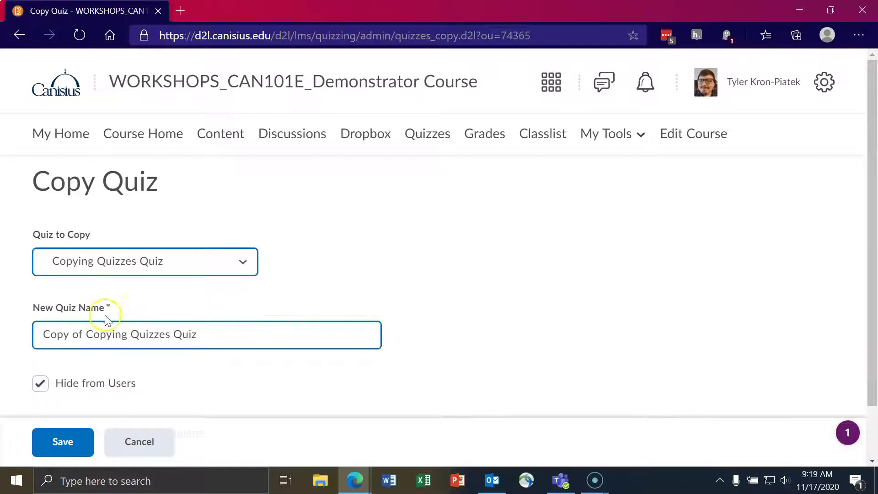
mouse_move(39, 334)
mouse_down()
mouse_move(276, 339)
mouse_move(51, 327)
mouse_up()
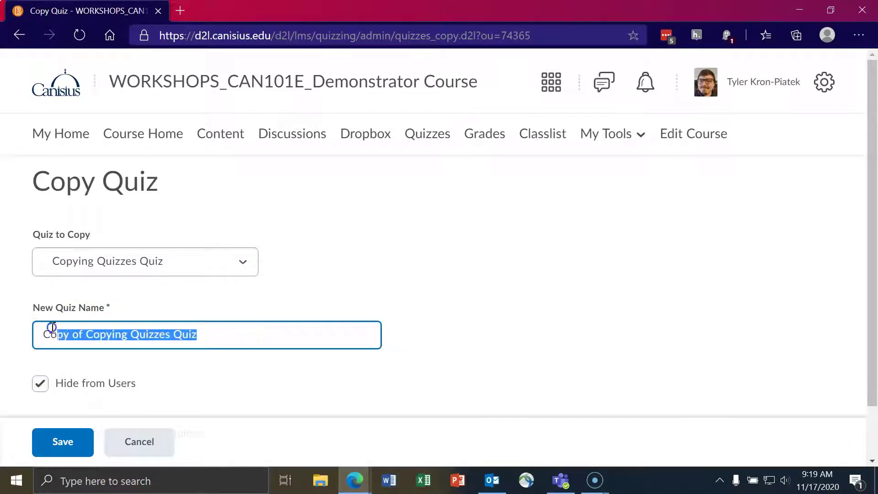
text(Quiz 2)
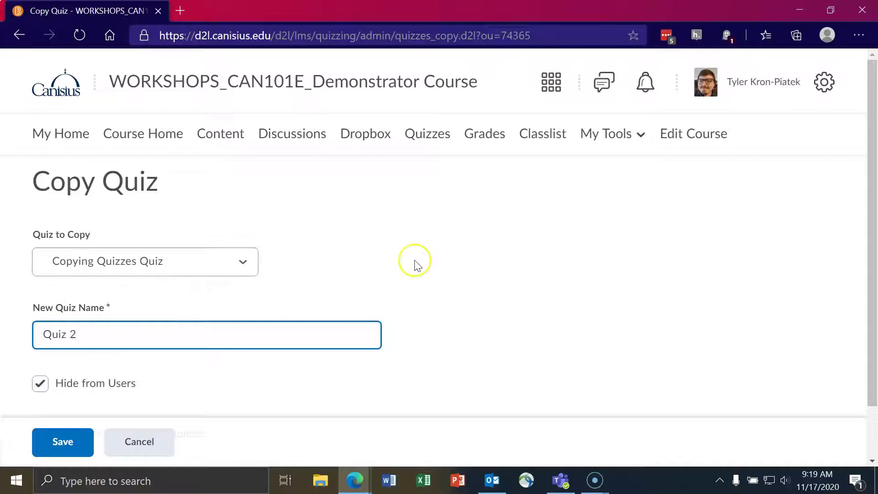
Set the quiz to open for editing after the copy completes and save the copy
scroll(411, 261, down, 2)
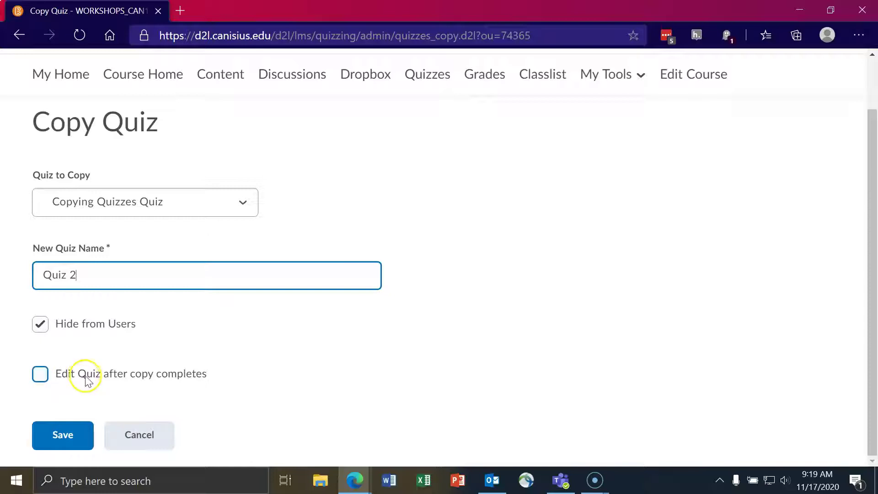
click(40, 378)
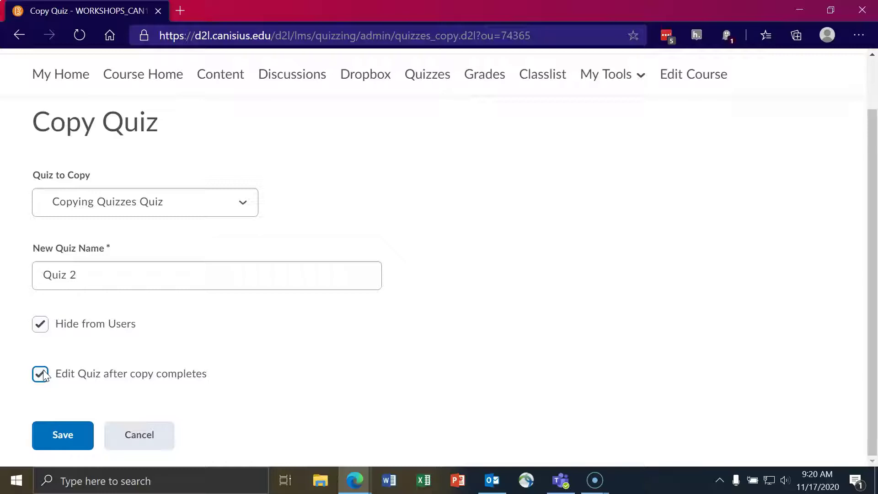
click(62, 426)
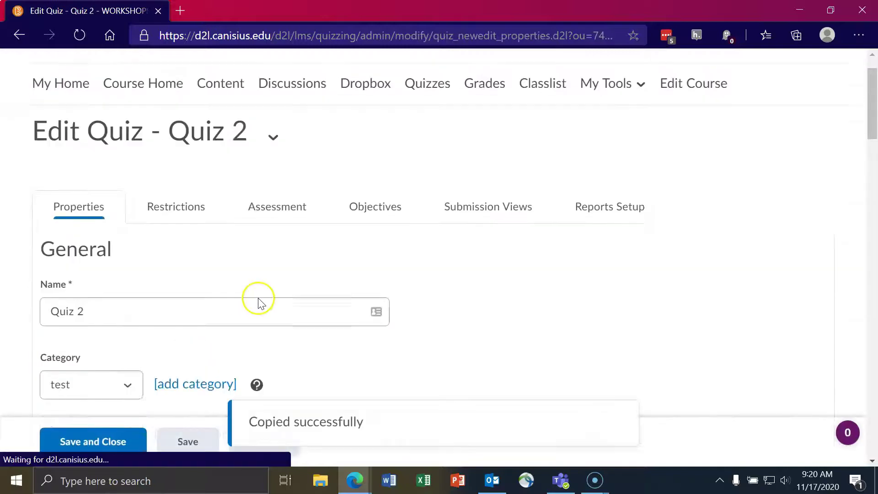
Compare the name, category, paging, shuffle settings and question lists of Copying Quizzes Quiz and Quiz 2
scroll(259, 299, up, 2)
click(345, 275)
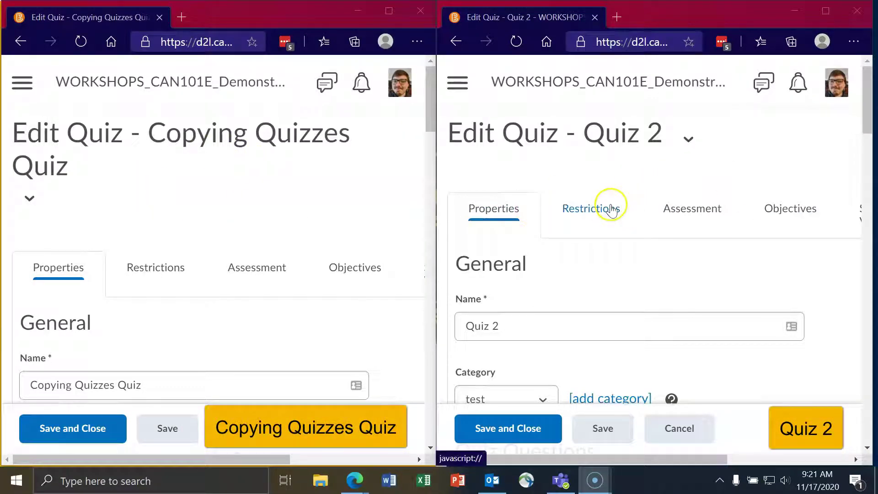
scroll(276, 215, down, 3)
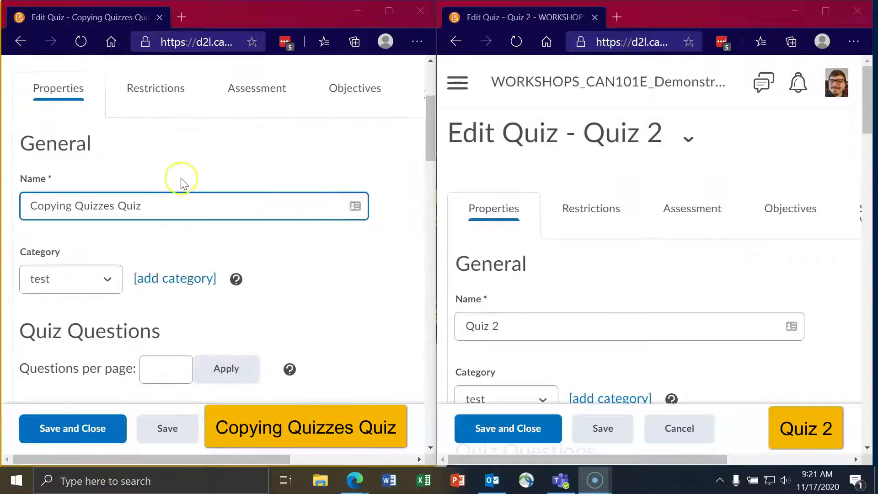
scroll(651, 274, down, 3)
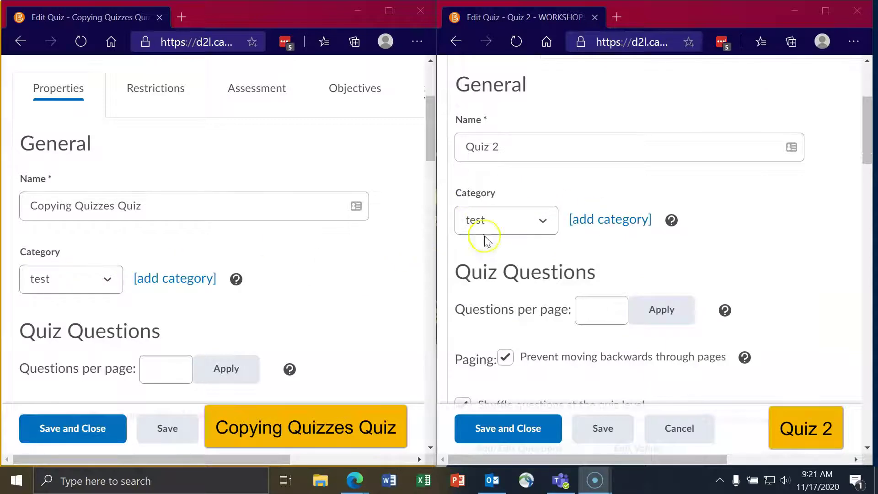
scroll(304, 280, down, 3)
scroll(540, 254, down, 3)
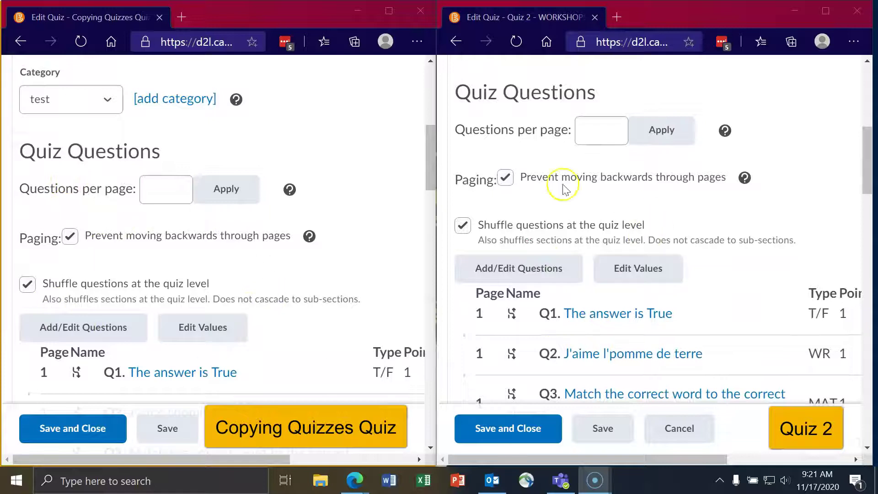
scroll(512, 201, down, 2)
scroll(302, 300, down, 3)
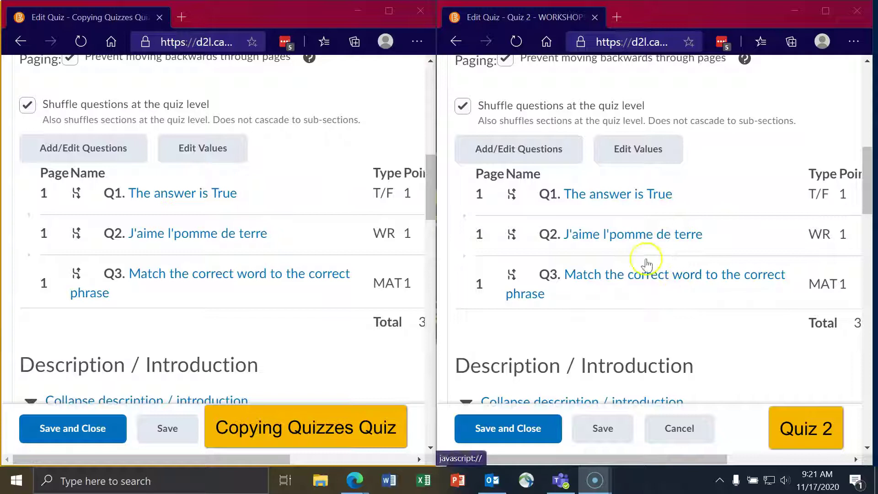
Compare the description and introduction of the original quiz with those of Quiz 2
scroll(333, 270, down, 4)
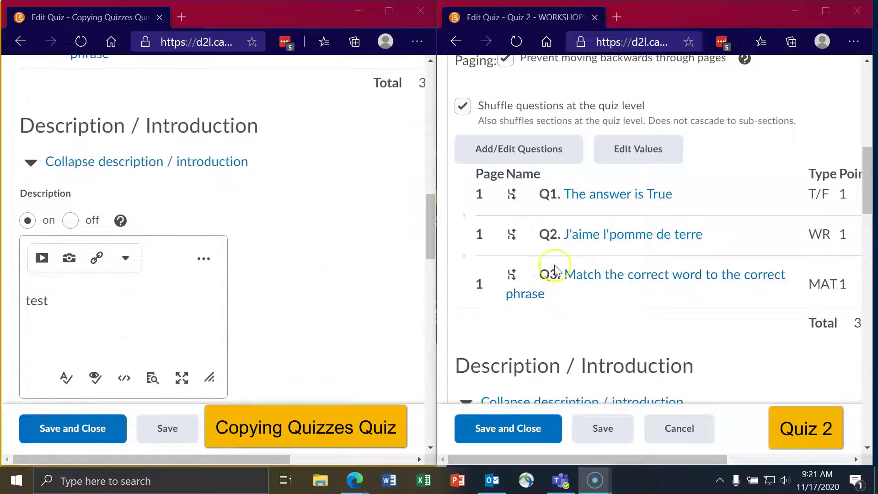
scroll(553, 271, down, 4)
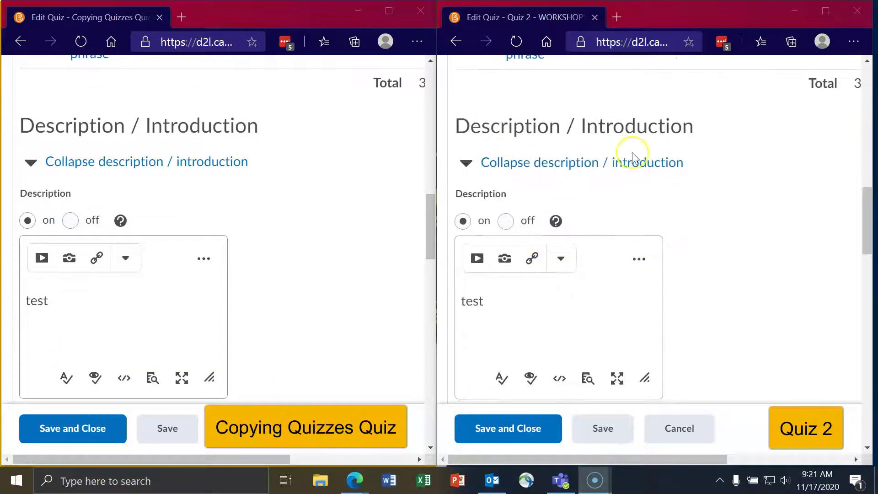
scroll(528, 294, down, 1)
scroll(377, 298, down, 3)
scroll(376, 296, down, 2)
scroll(523, 247, down, 3)
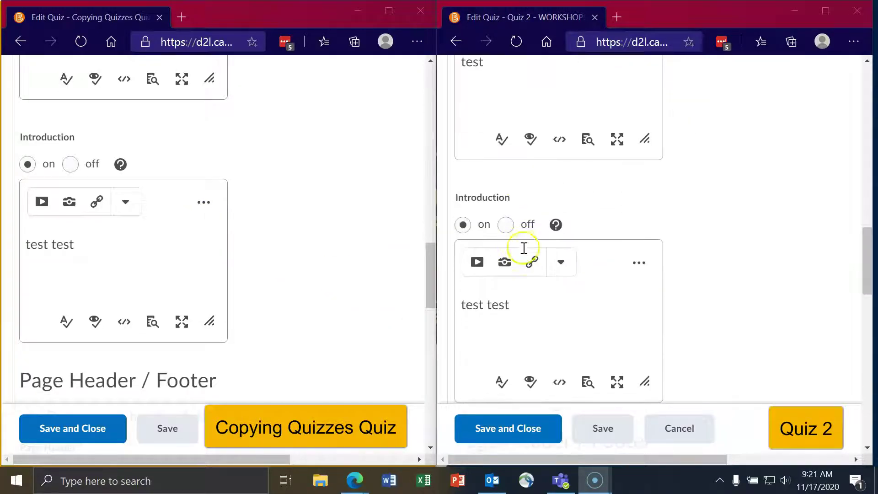
Compare the page header, page footer and optional advanced properties of the two quizzes
scroll(347, 249, down, 5)
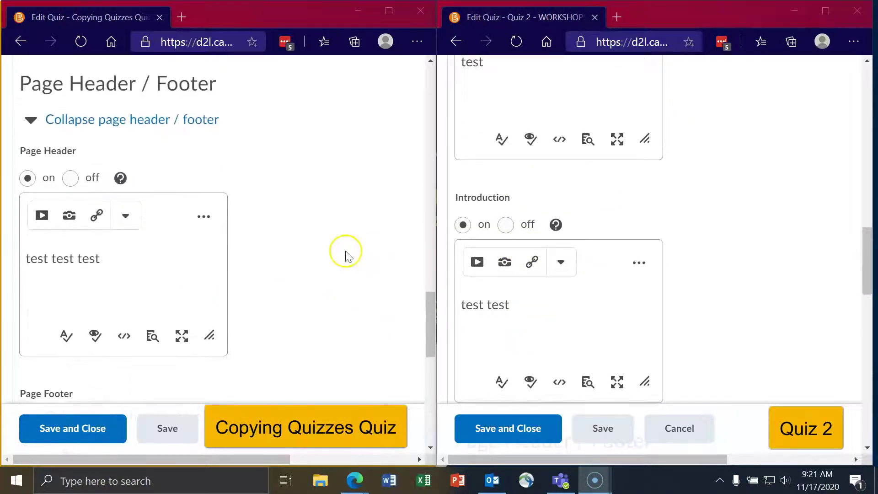
scroll(553, 259, down, 6)
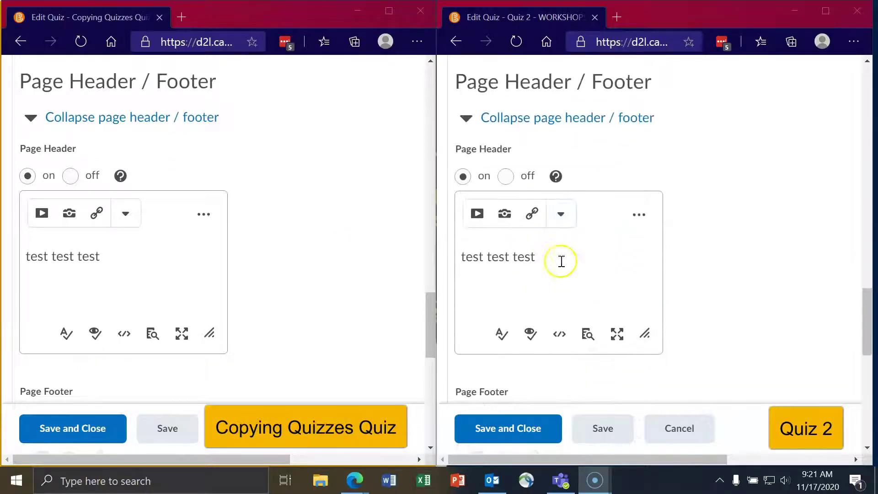
scroll(297, 260, down, 4)
scroll(601, 272, down, 3)
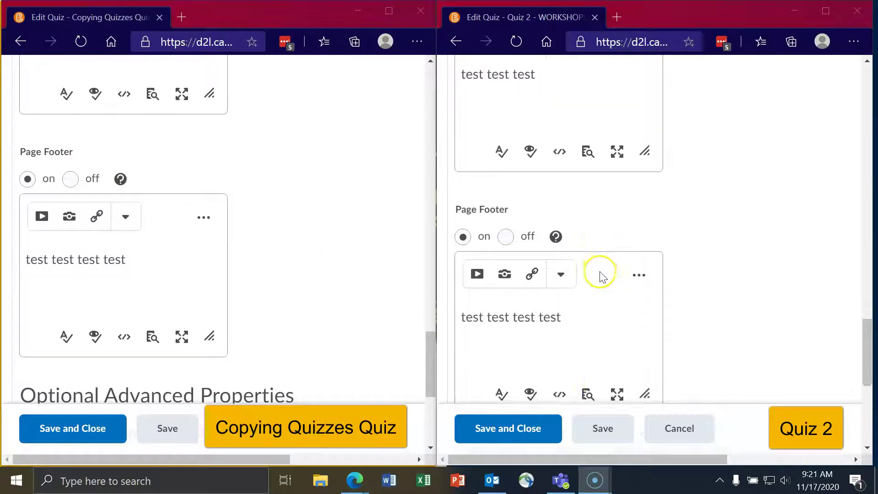
scroll(600, 274, down, 2)
scroll(389, 275, down, 4)
scroll(658, 254, down, 4)
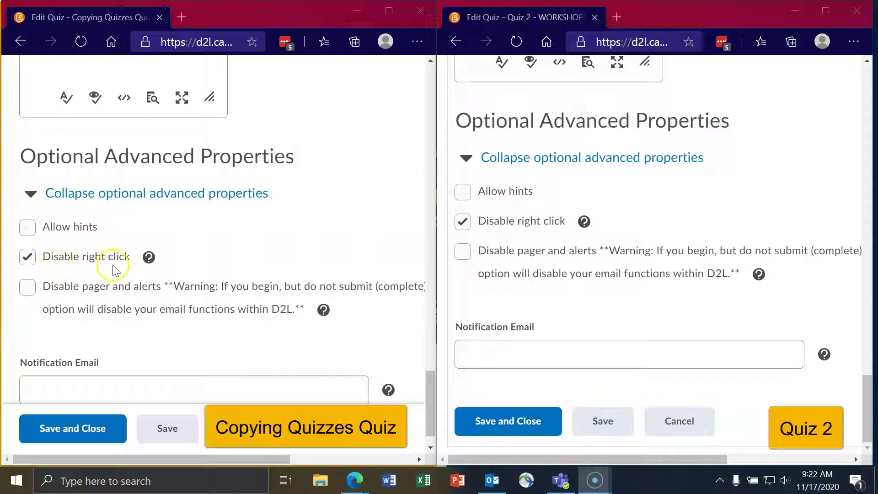
scroll(288, 292, down, 1)
Open the restrictions of both quizzes and compare their Hide from Users setting
scroll(361, 293, up, 10)
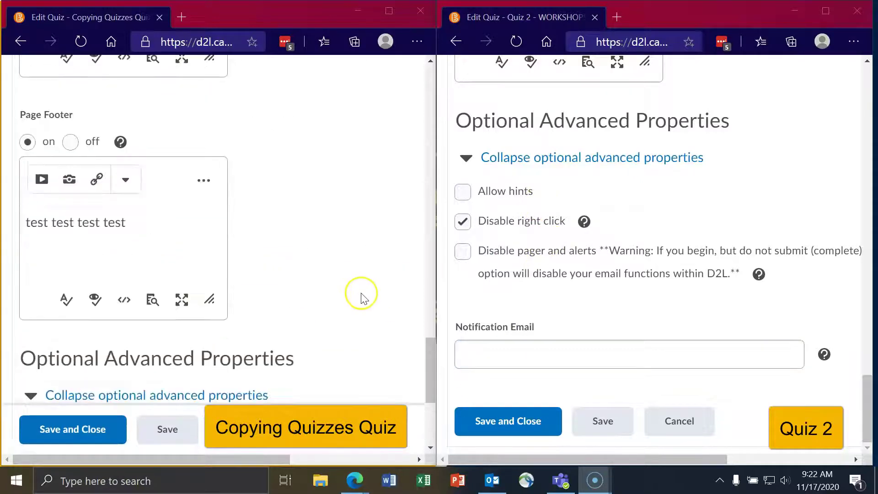
drag(431, 304, 447, 92)
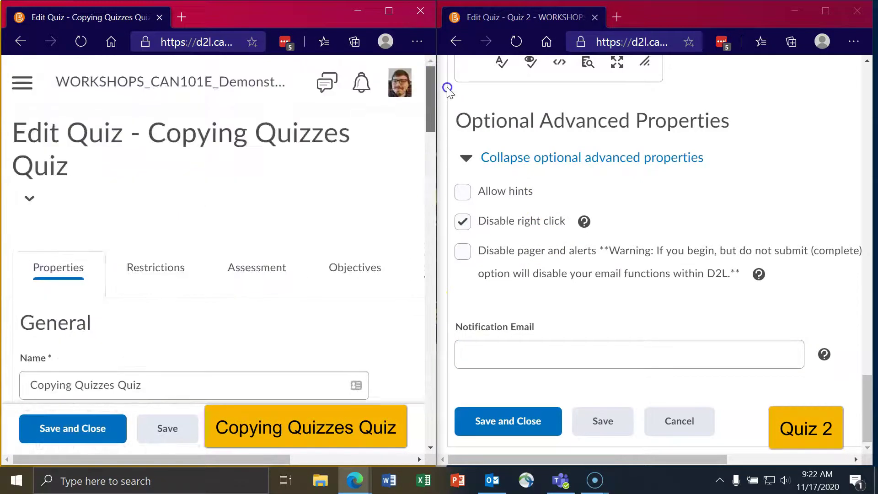
scroll(750, 270, up, 15)
drag(876, 132, 873, 81)
click(590, 209)
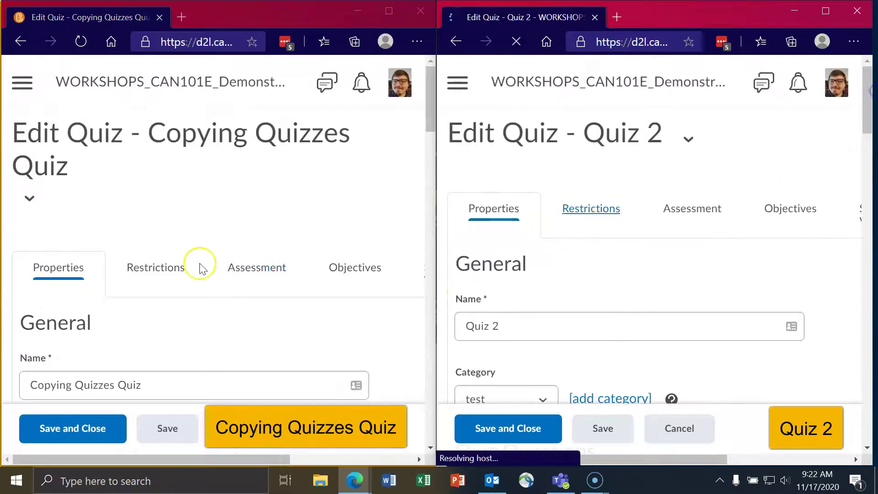
click(155, 268)
scroll(259, 257, down, 2)
scroll(457, 165, down, 2)
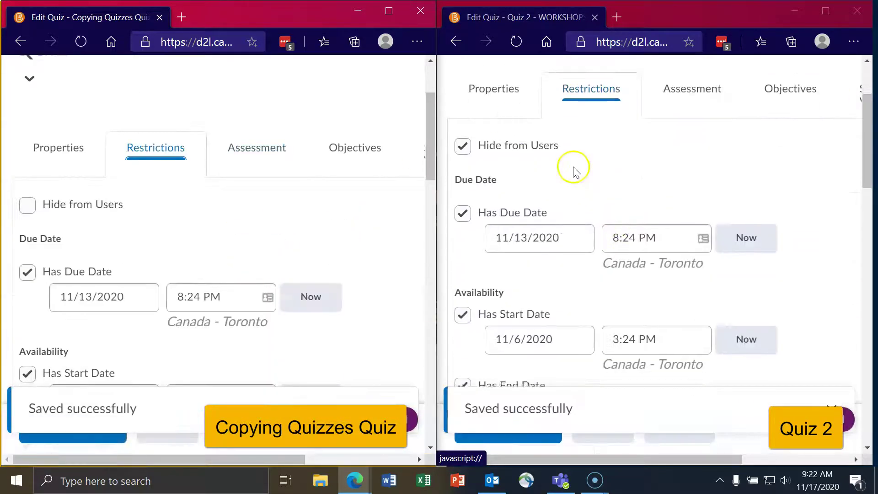
scroll(587, 194, up, 1)
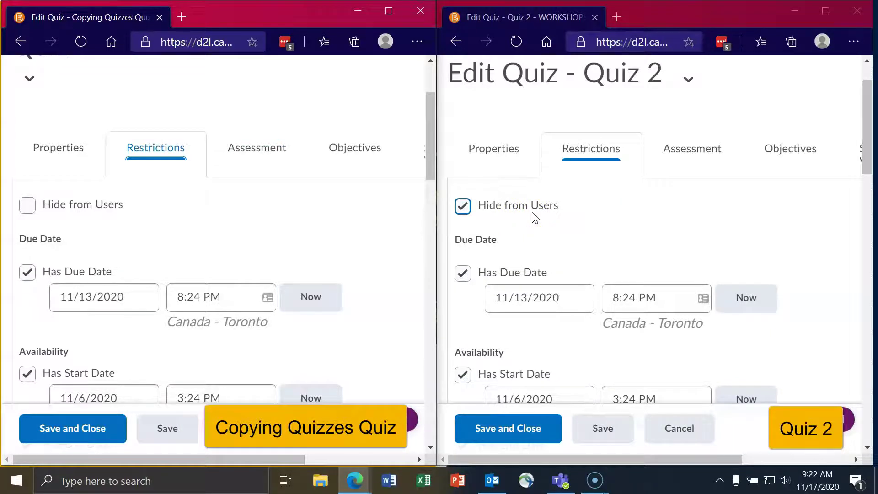
Set Quiz 2's due date, availability start date and availability end date to 11/17/2020
scroll(242, 215, down, 2)
scroll(521, 221, down, 3)
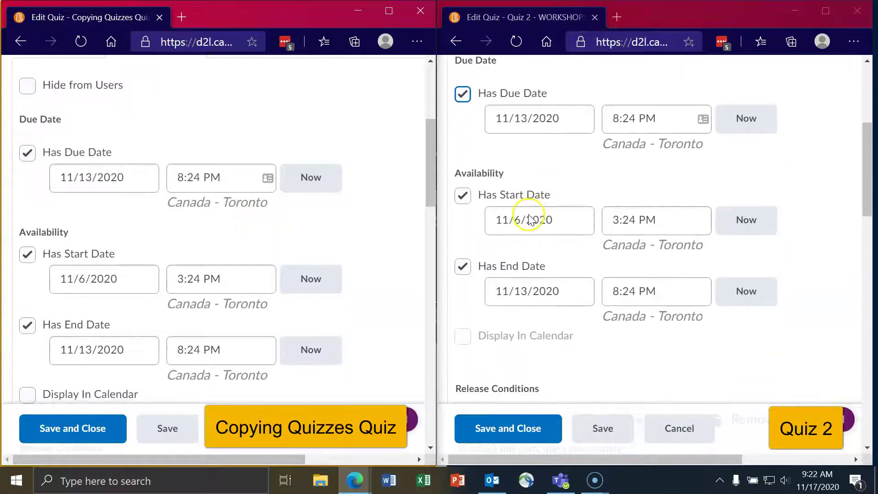
scroll(571, 208, up, 1)
click(558, 173)
click(572, 356)
click(557, 277)
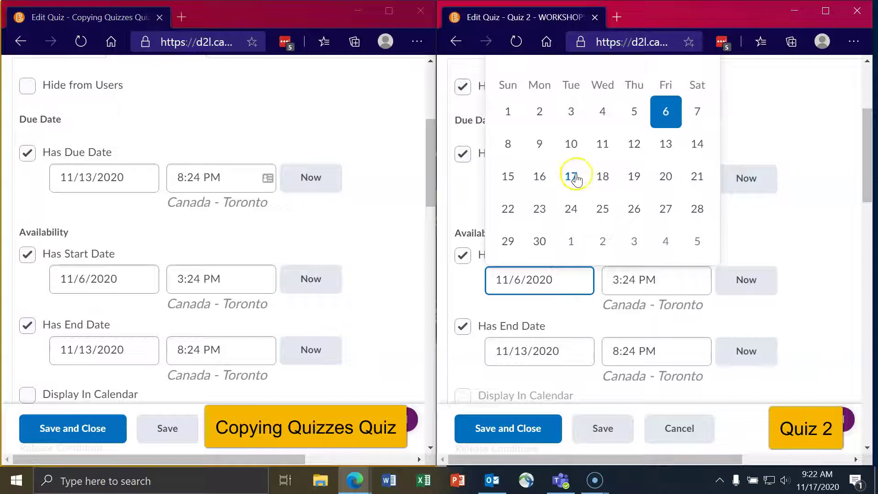
click(571, 177)
click(553, 351)
click(570, 247)
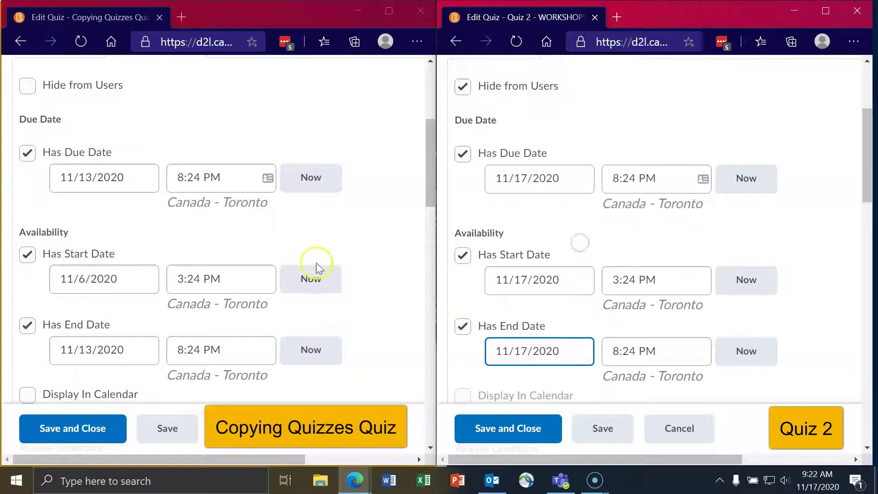
Compare the release conditions, password and IP restriction settings of the two quizzes
scroll(316, 263, down, 3)
scroll(549, 251, down, 5)
scroll(305, 265, down, 2)
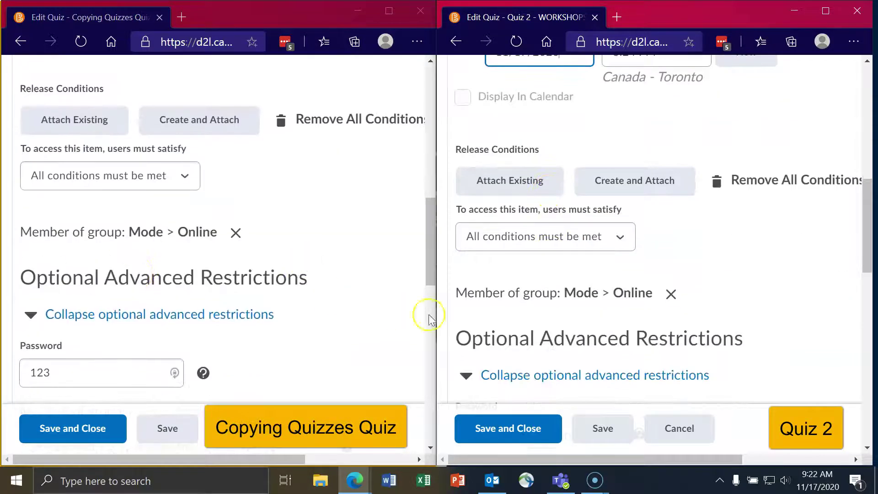
scroll(589, 288, down, 1)
scroll(589, 279, down, 1)
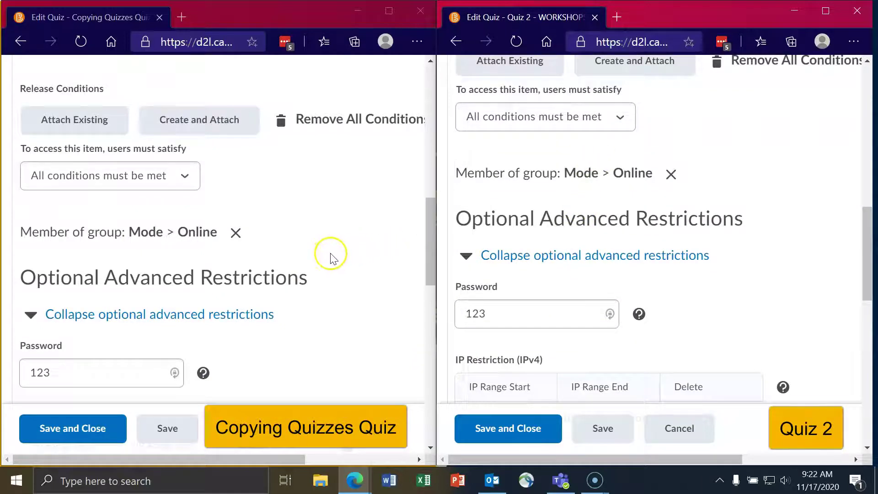
scroll(329, 255, down, 3)
scroll(549, 242, down, 3)
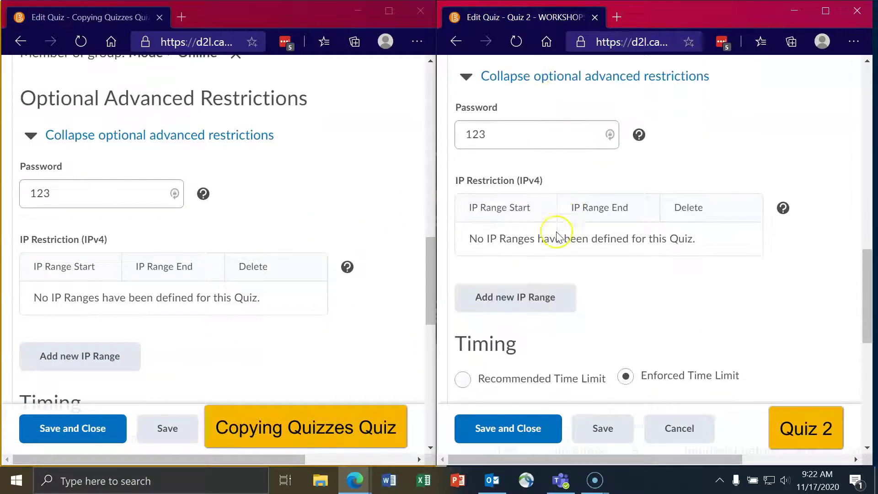
Compare the timing, exceeded time limit behaviour and special access settings of the two quizzes
scroll(340, 218, down, 3)
scroll(727, 301, down, 4)
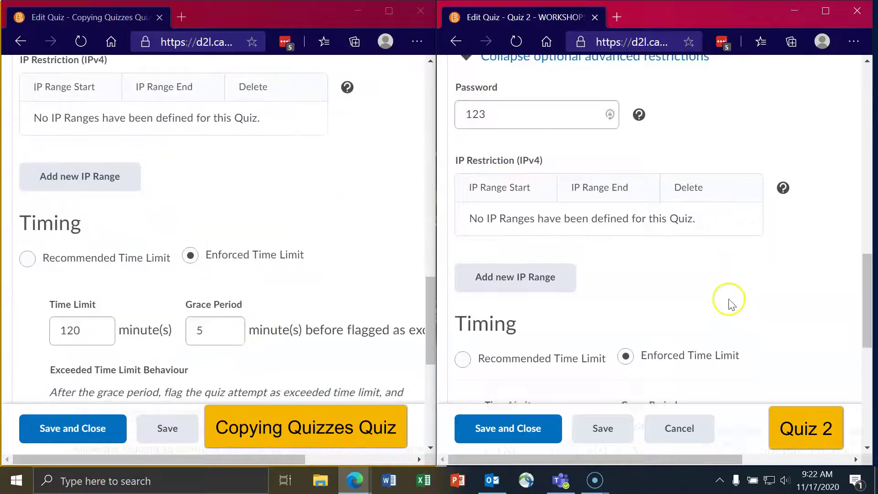
scroll(343, 264, down, 4)
scroll(569, 265, down, 2)
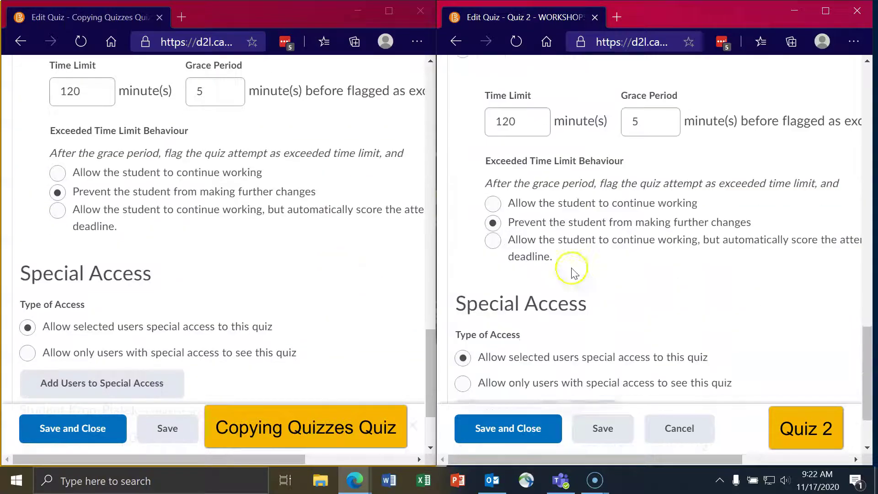
scroll(338, 284, down, 2)
scroll(606, 276, down, 1)
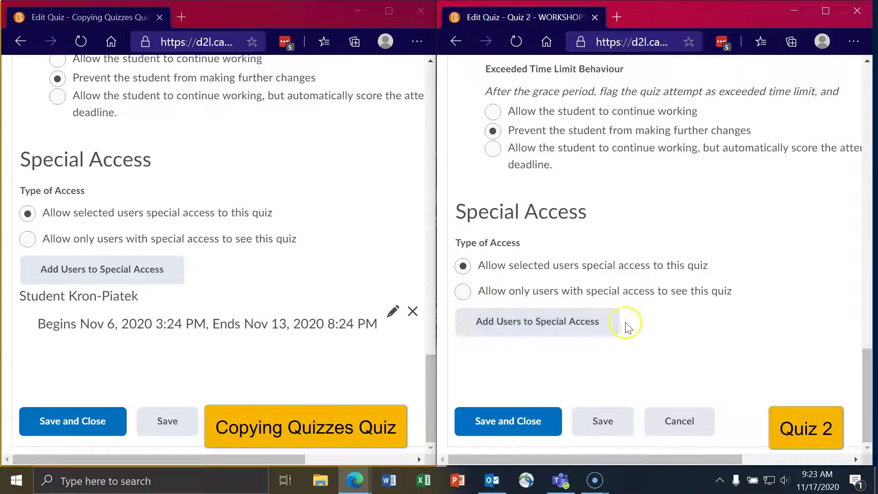
Open the assessment settings of both quizzes and compare their automatic grade, grade item and automatic export to grades settings
drag(861, 382, 862, 98)
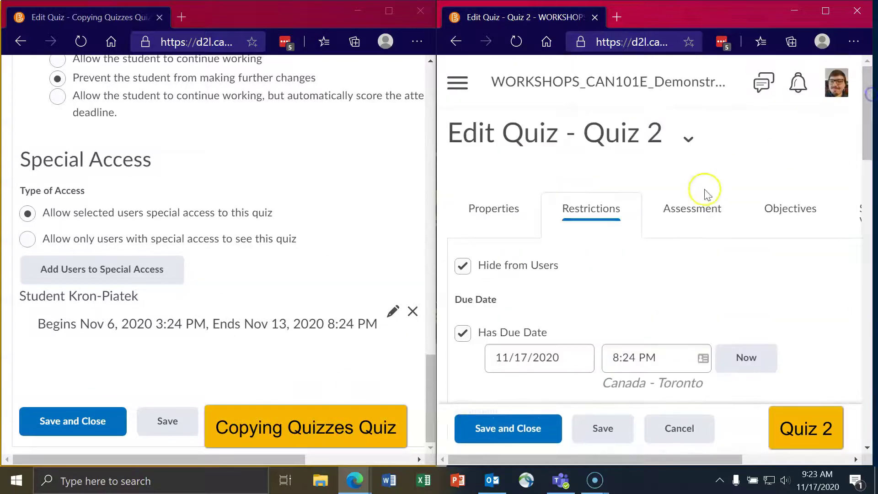
click(707, 223)
drag(429, 377, 430, 67)
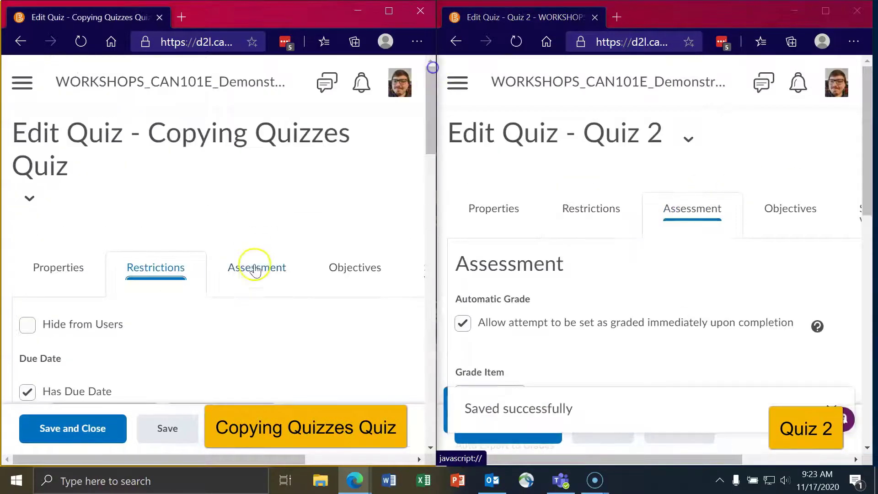
click(255, 266)
scroll(177, 302, down, 3)
scroll(545, 309, down, 4)
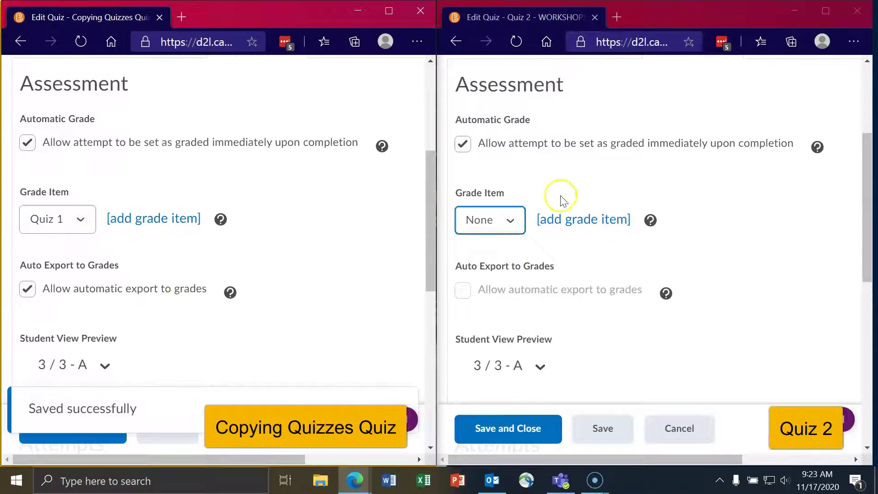
click(457, 194)
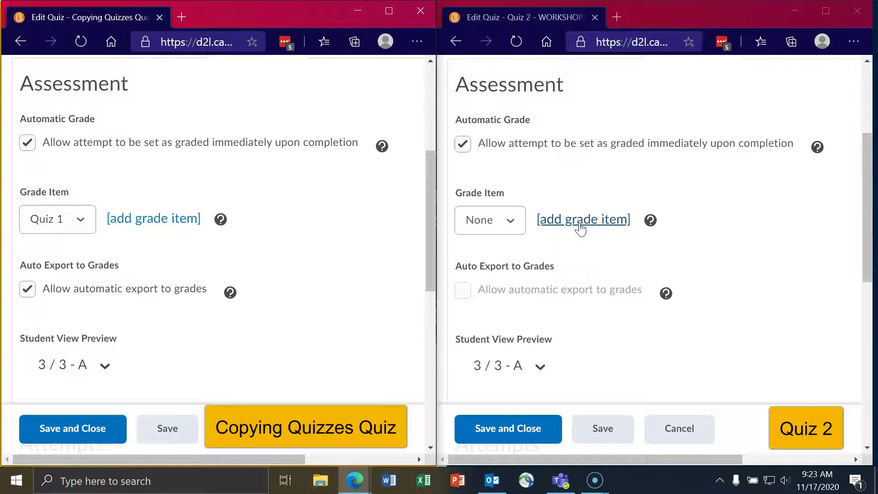
Compare the attempts allowed, overall grade calculation and advanced attempt conditions of the two quizzes
scroll(606, 238, down, 5)
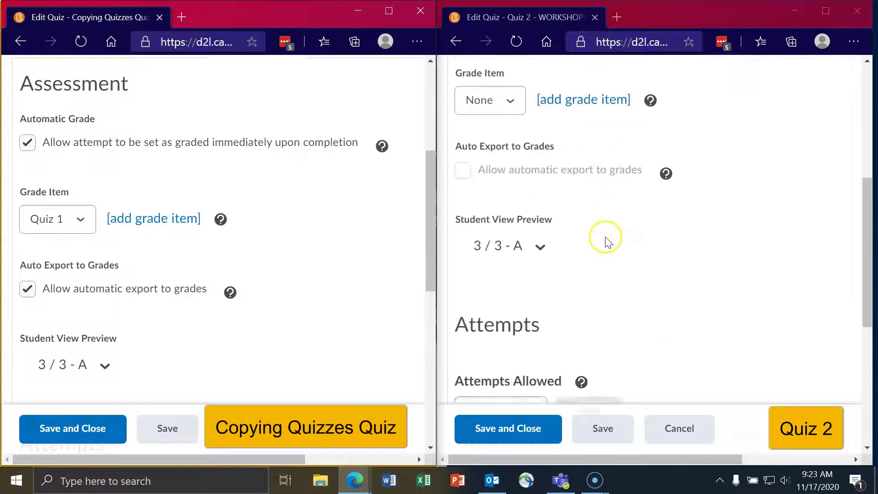
scroll(235, 327, down, 5)
scroll(542, 288, down, 2)
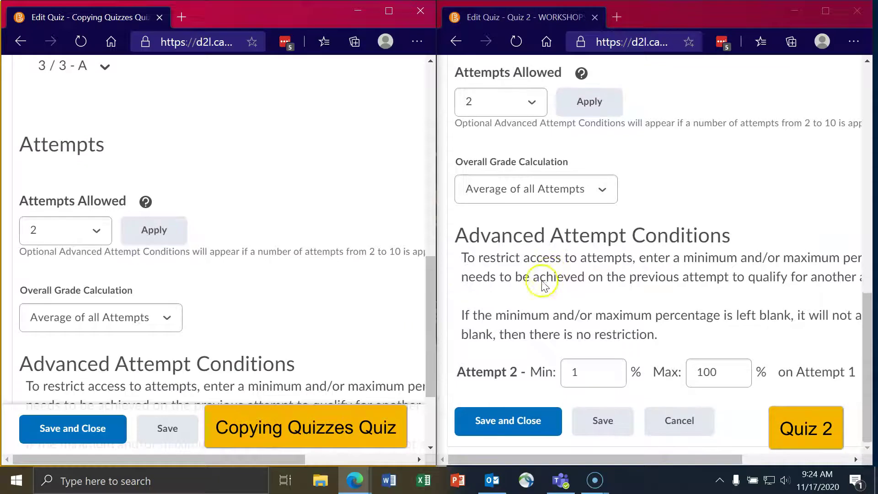
scroll(382, 260, down, 3)
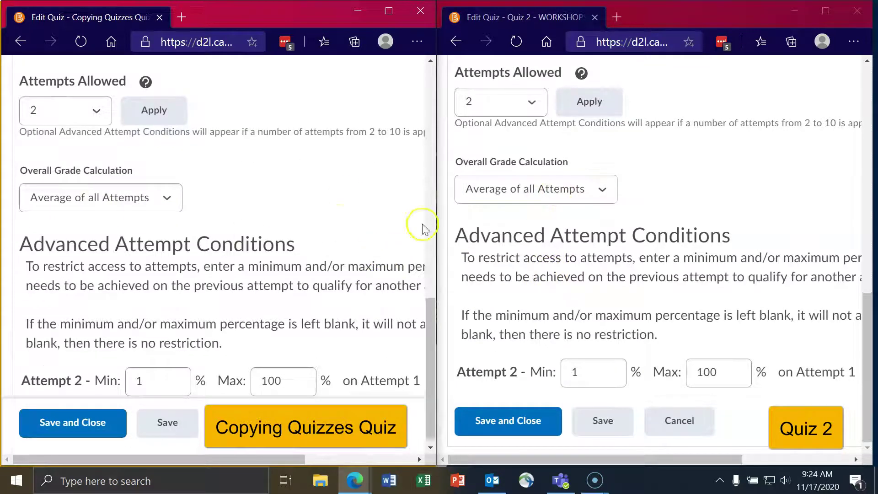
scroll(338, 223, down, 1)
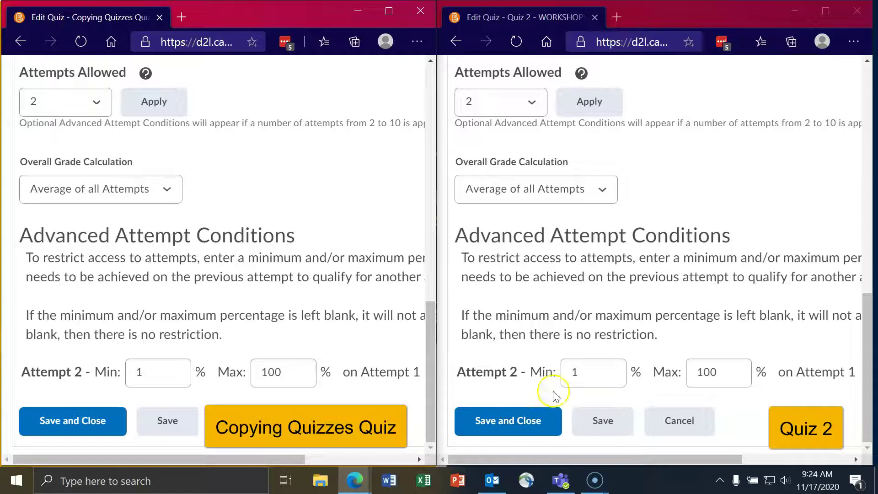
Open the submission views of both quizzes and compare the summaries of their default views
scroll(334, 311, up, 15)
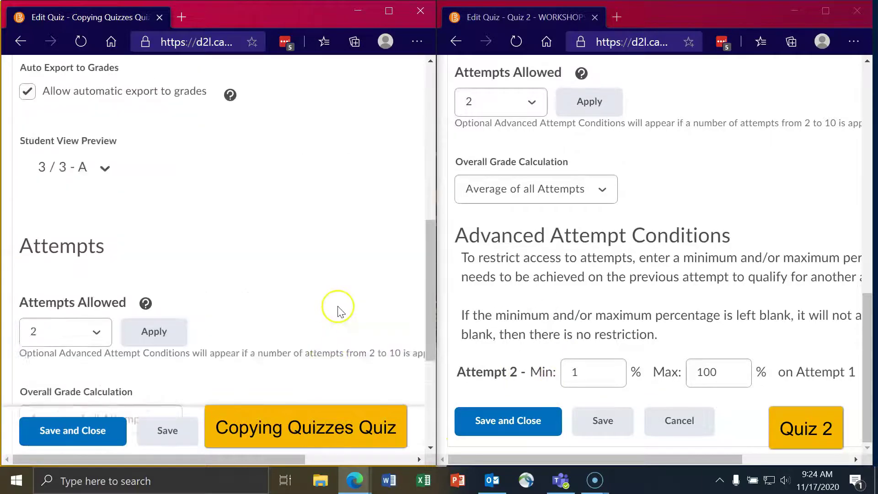
drag(280, 457, 397, 457)
click(294, 275)
drag(667, 459, 780, 459)
scroll(645, 293, up, 15)
click(737, 221)
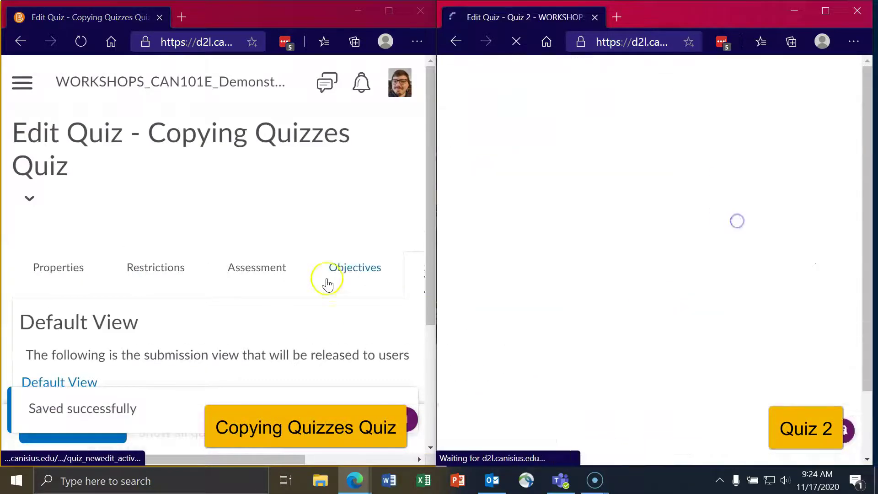
scroll(327, 284, down, 4)
scroll(552, 304, down, 3)
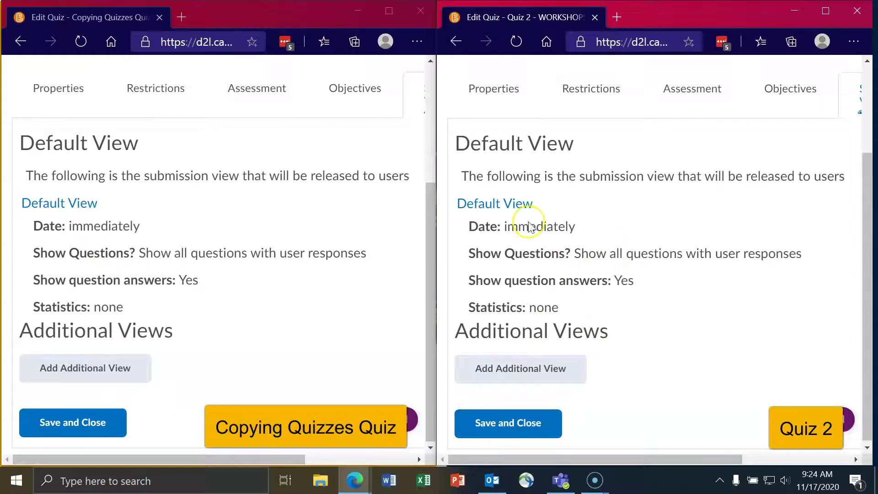
Open the Default View of each quiz for editing and compare the submission messages
click(68, 201)
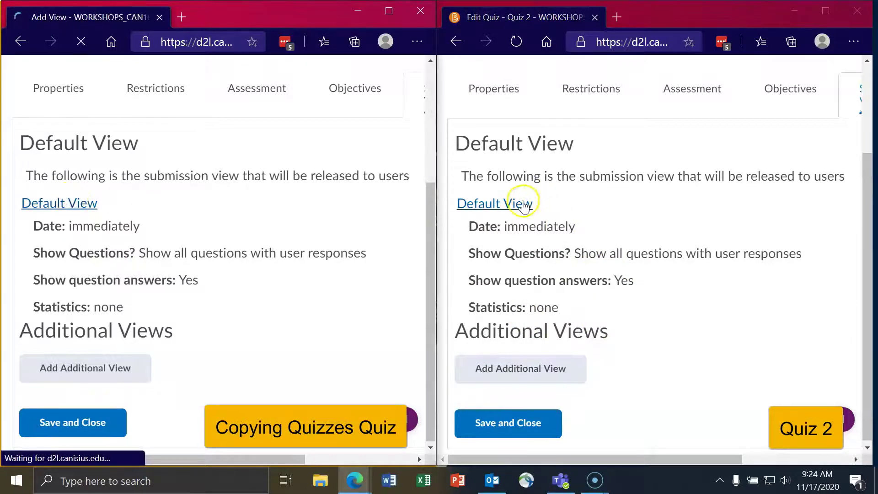
click(522, 201)
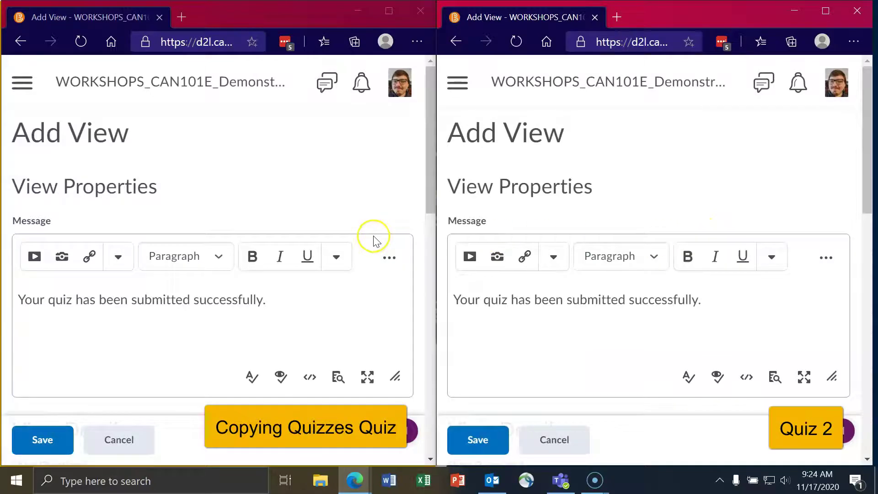
scroll(366, 237, down, 1)
scroll(557, 282, down, 1)
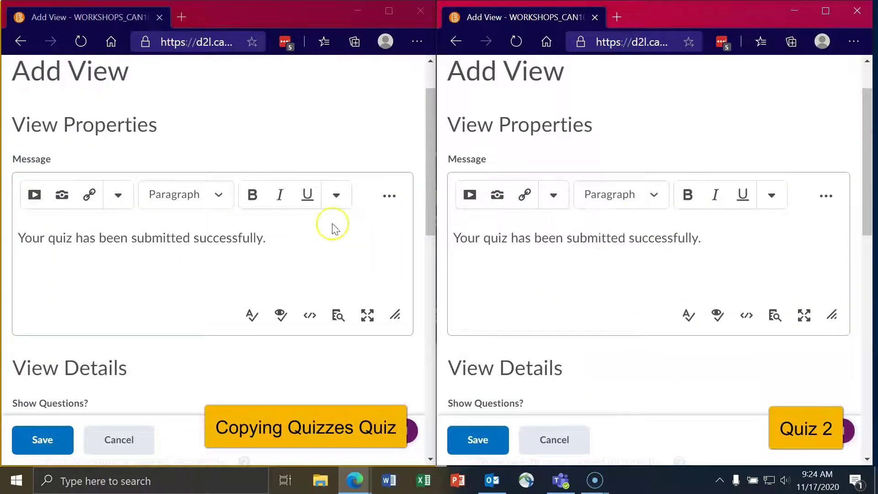
Compare the Show Questions options in the view details of the two quizzes' default views
scroll(274, 247, down, 4)
scroll(503, 238, down, 3)
scroll(514, 242, up, 2)
scroll(366, 236, down, 1)
scroll(549, 229, down, 5)
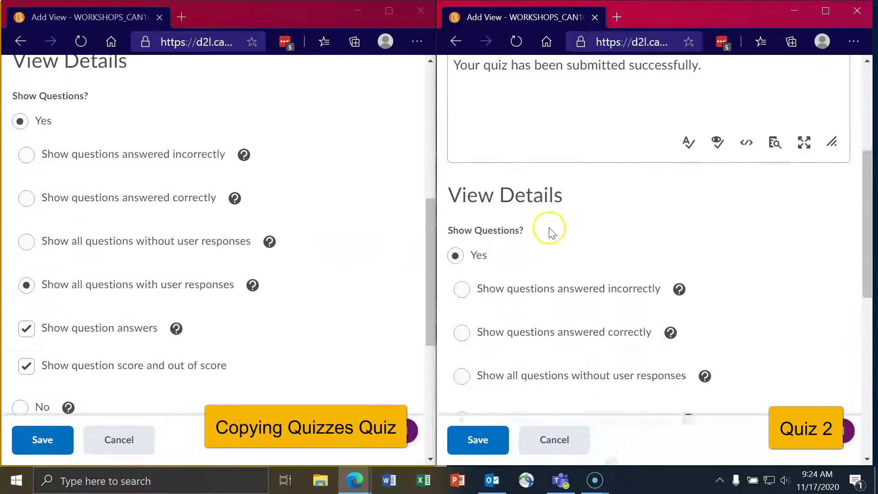
scroll(550, 231, up, 1)
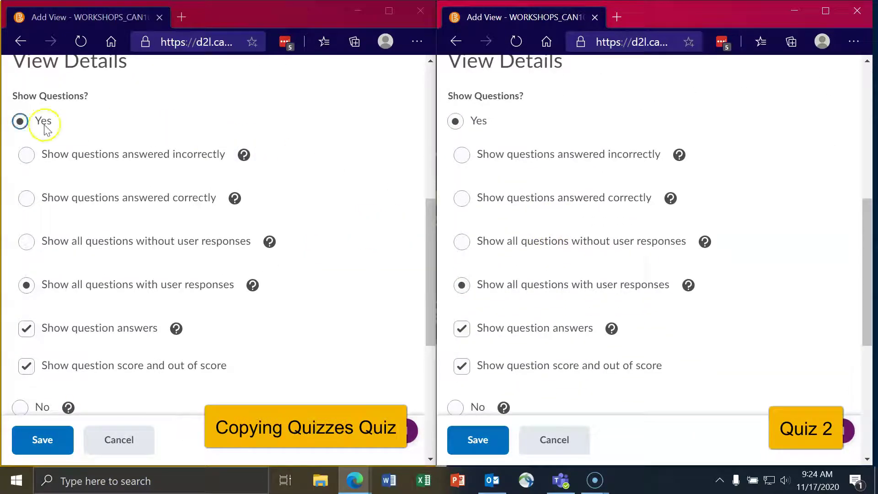
click(81, 288)
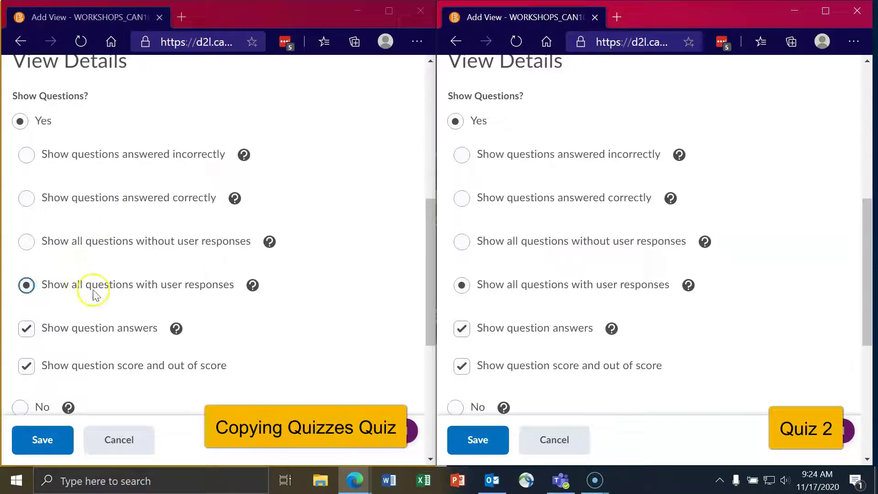
scroll(488, 287, down, 1)
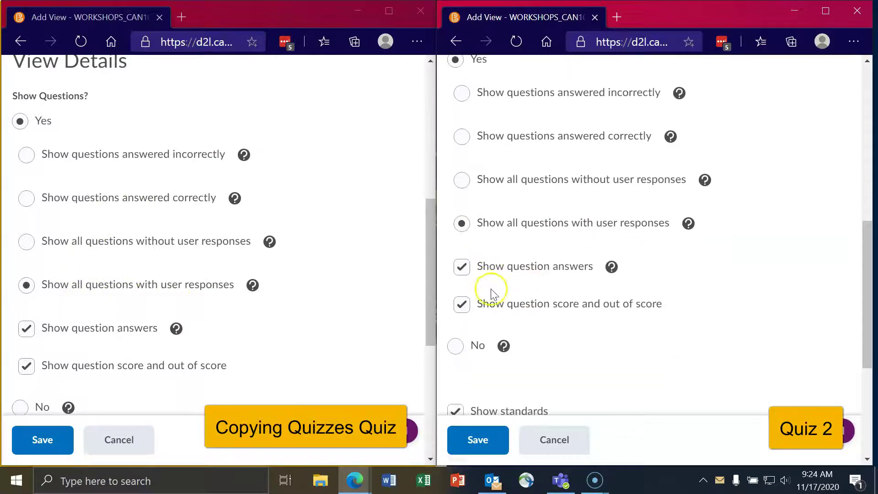
scroll(226, 299, down, 1)
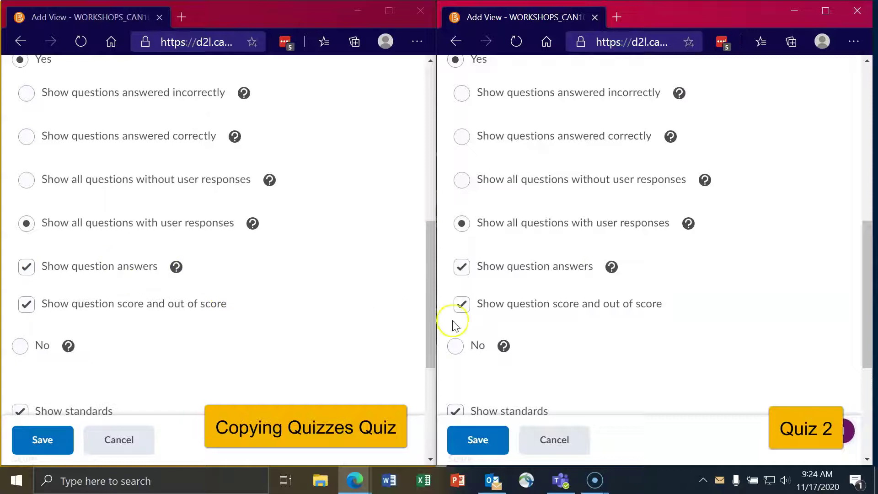
Compare the standards, score and statistics options of both default views, and save both views
scroll(450, 315, down, 3)
scroll(204, 278, down, 5)
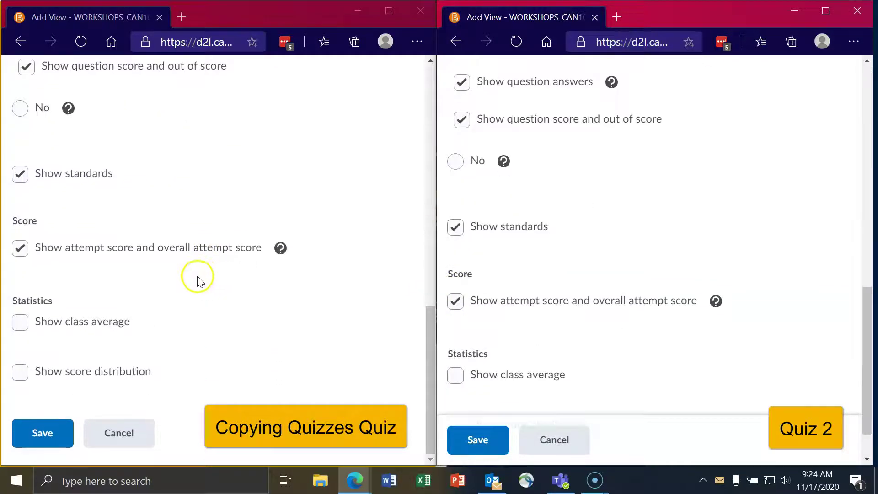
scroll(473, 282, down, 1)
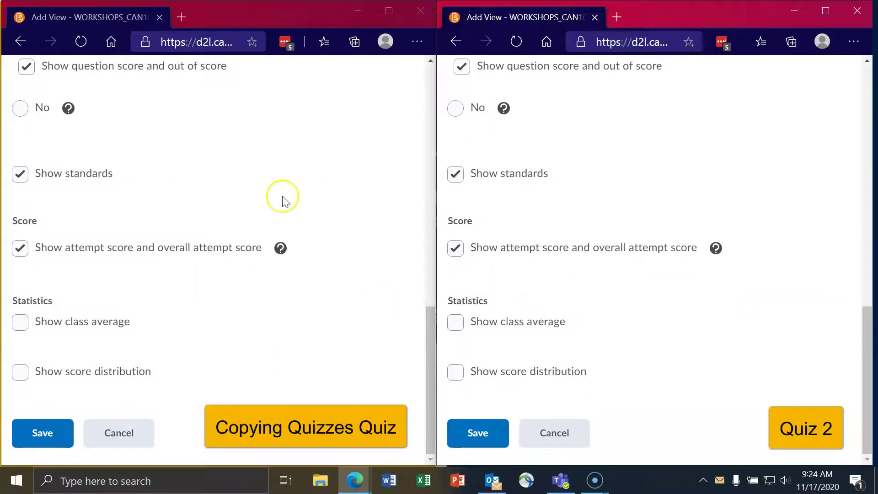
click(51, 434)
click(480, 433)
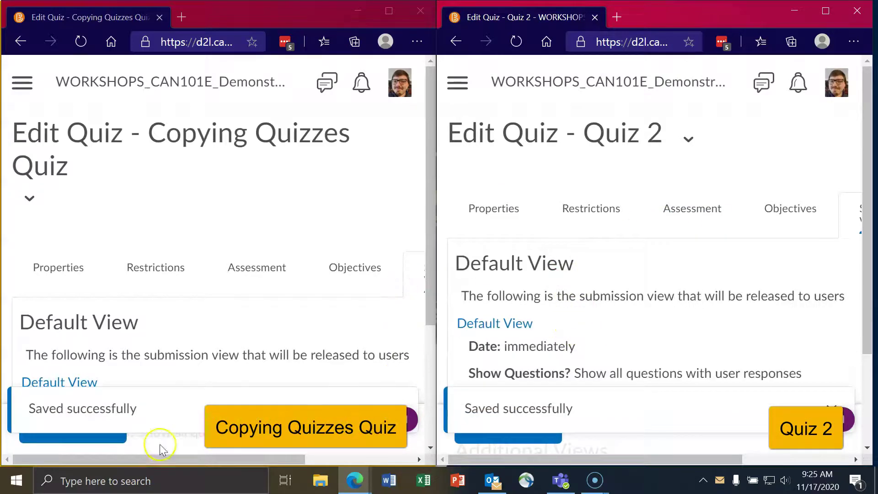
Open the reports setup of both quizzes and compare their listed reports, including report type and release
drag(107, 458, 207, 457)
click(384, 280)
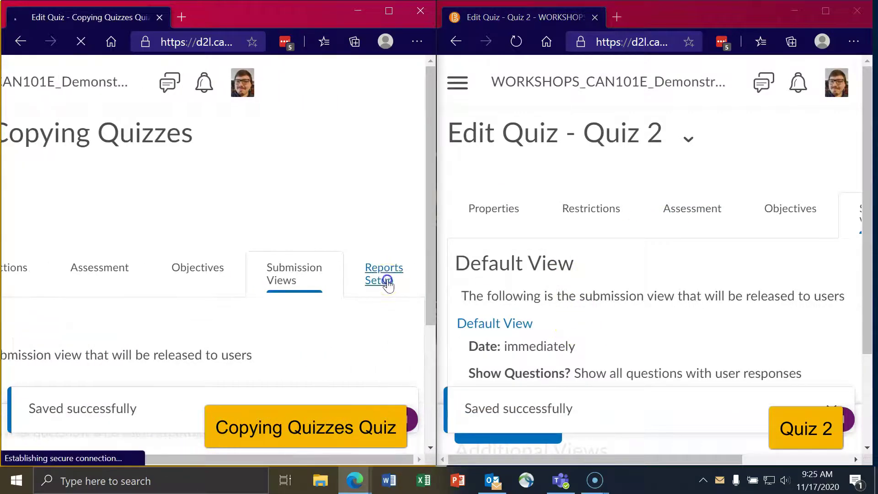
drag(624, 460, 805, 460)
click(820, 214)
drag(241, 458, 133, 455)
scroll(261, 296, down, 4)
scroll(788, 317, down, 3)
drag(649, 459, 537, 443)
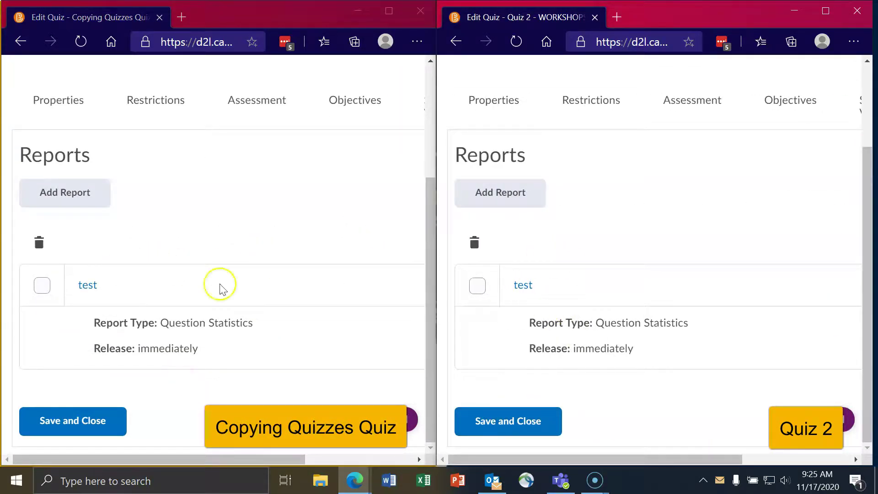
Open the test report in both quizzes and compare the report name and Question Statistics options
click(88, 285)
click(523, 284)
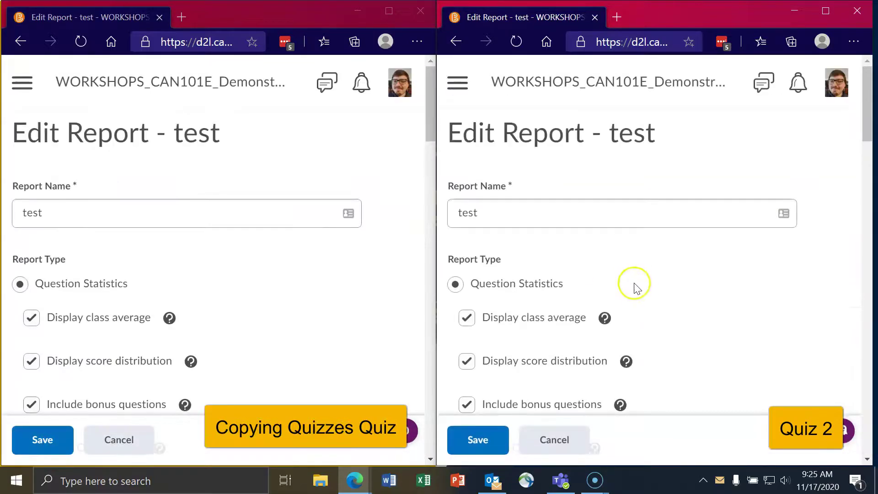
scroll(288, 251, down, 4)
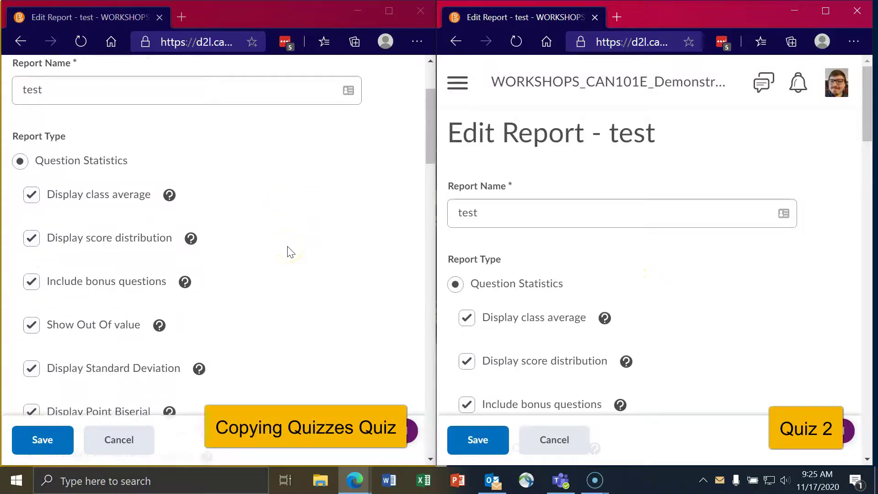
scroll(657, 247, down, 4)
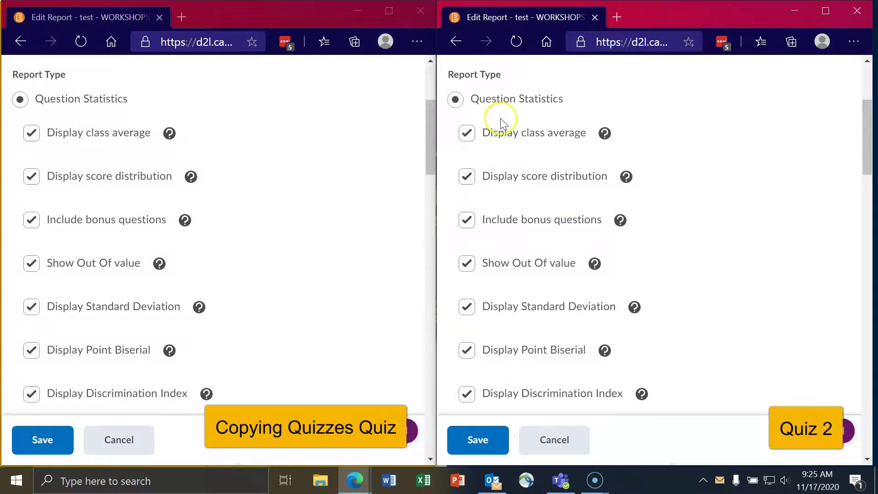
scroll(512, 232, down, 2)
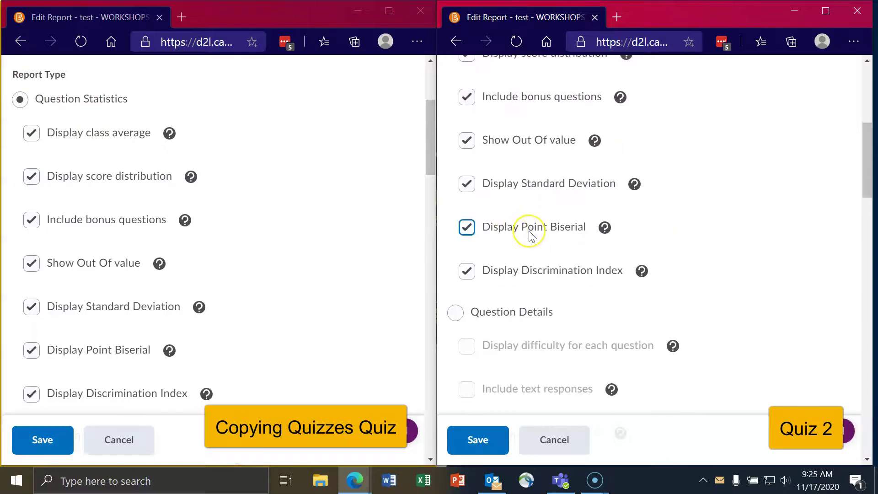
scroll(529, 232, down, 1)
scroll(529, 236, up, 5)
scroll(516, 214, down, 3)
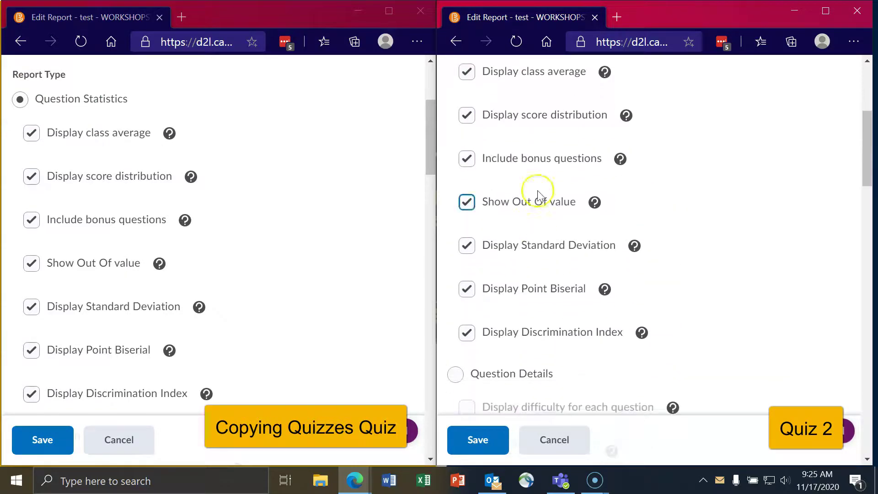
scroll(188, 229, down, 6)
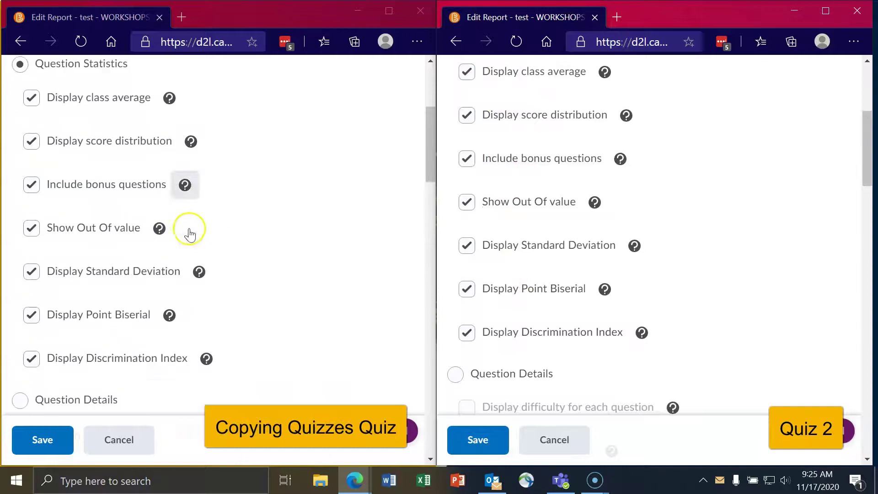
Compare the remaining report types, release setting and Release Report To roles in both quizzes' test reports
scroll(229, 273, down, 14)
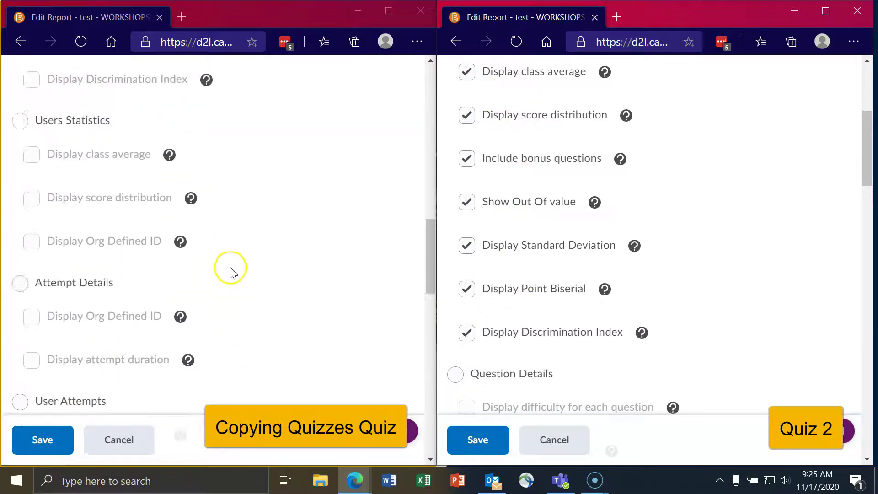
scroll(727, 249, down, 14)
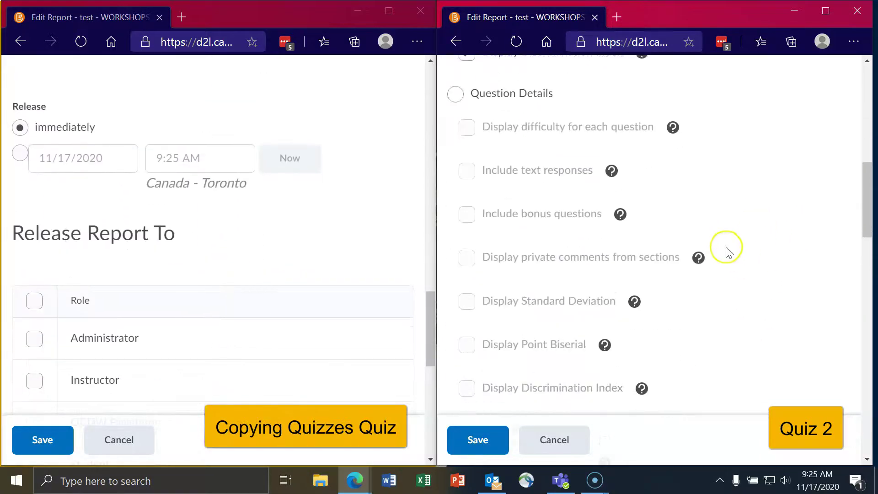
scroll(727, 252, down, 14)
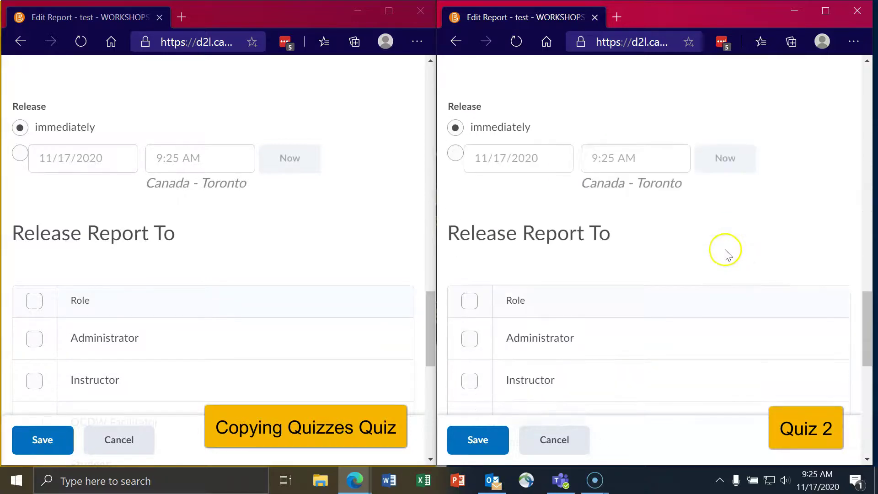
scroll(320, 263, down, 9)
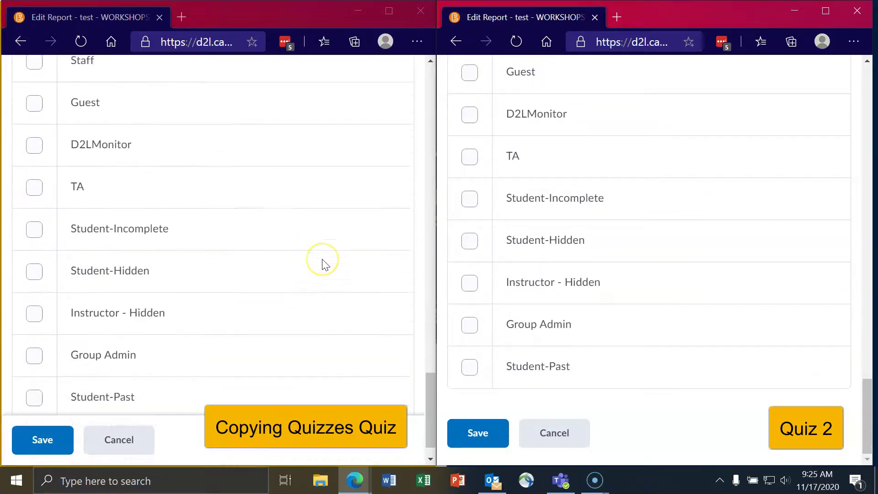
scroll(376, 299, up, 10)
scroll(630, 272, up, 20)
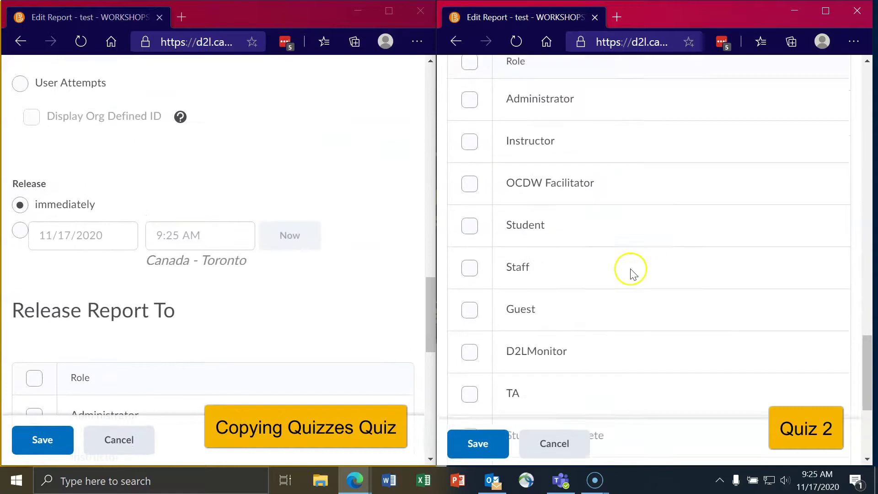
scroll(316, 248, up, 18)
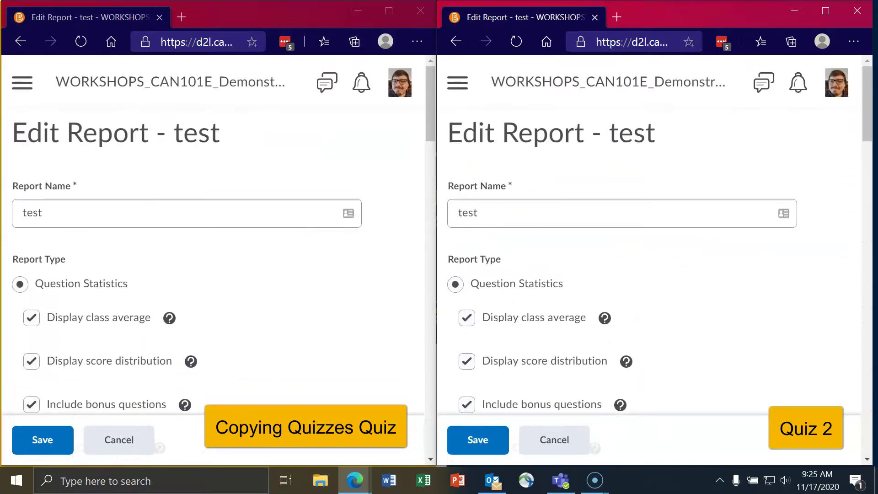